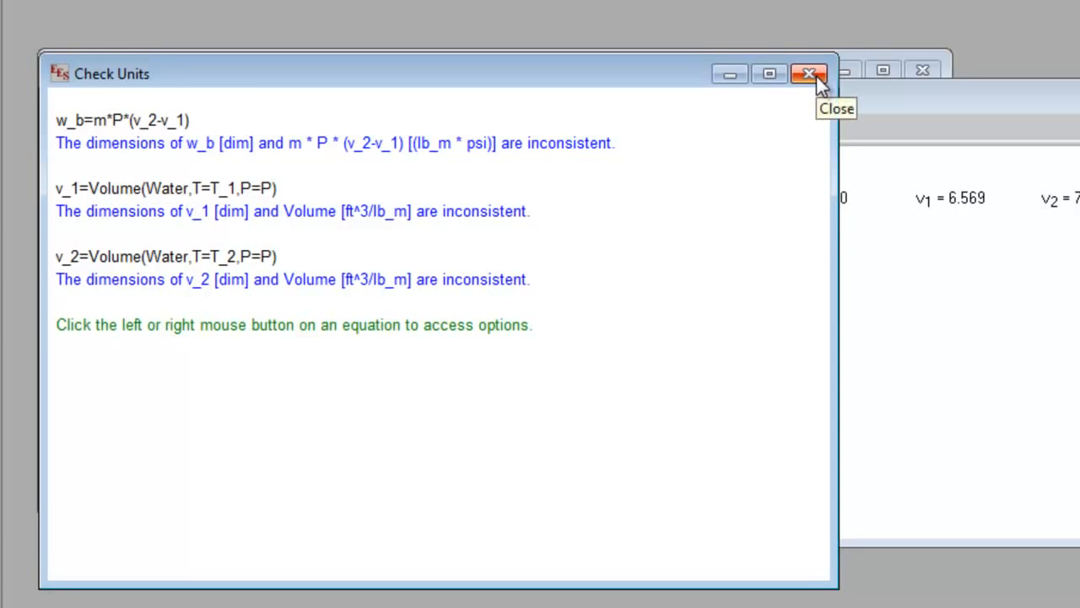
Append the conversion factor (1/5.404) to the w_b equation and solve the equations to view the work
{"action": "left_click", "coordinate": [813, 75]}
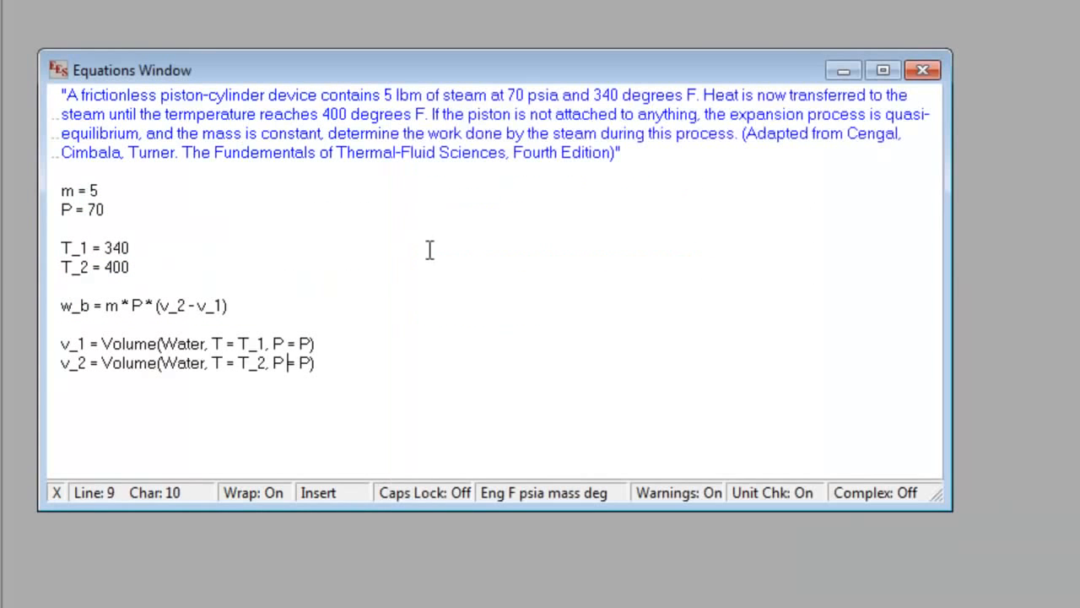
{"action": "left_click", "coordinate": [264, 309]}
{"action": "type", "text": "* (1/5.404)"}
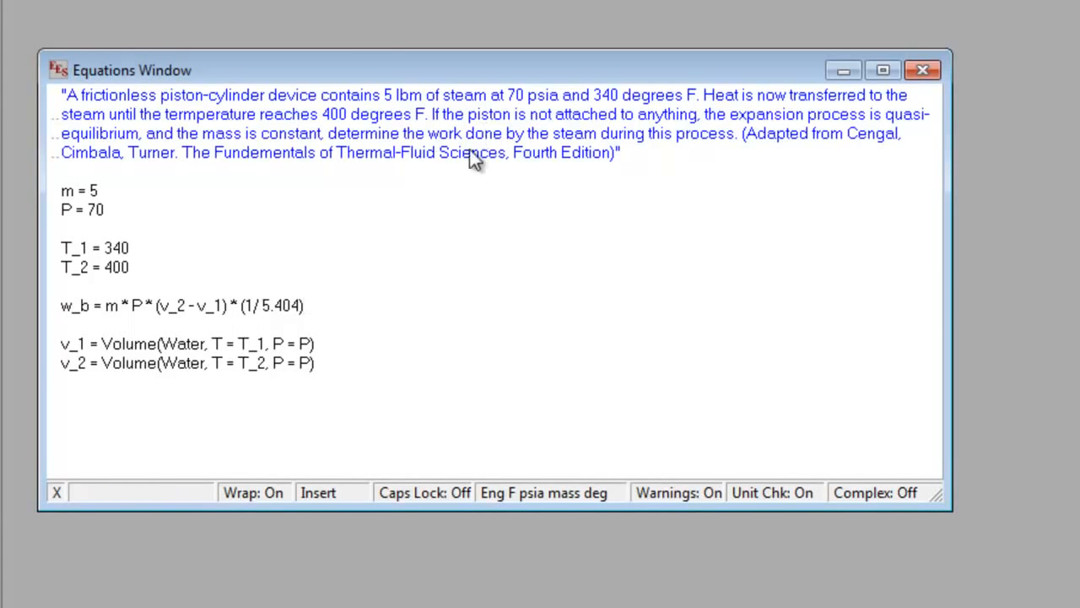
{"action": "key", "text": "F2"}
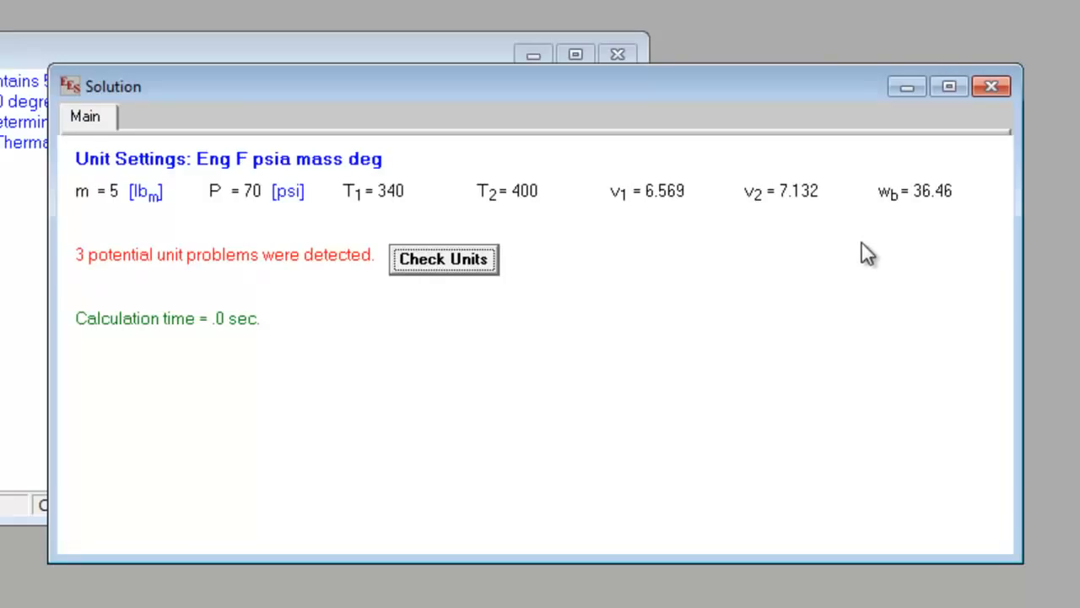
{"action": "left_click", "coordinate": [993, 87]}
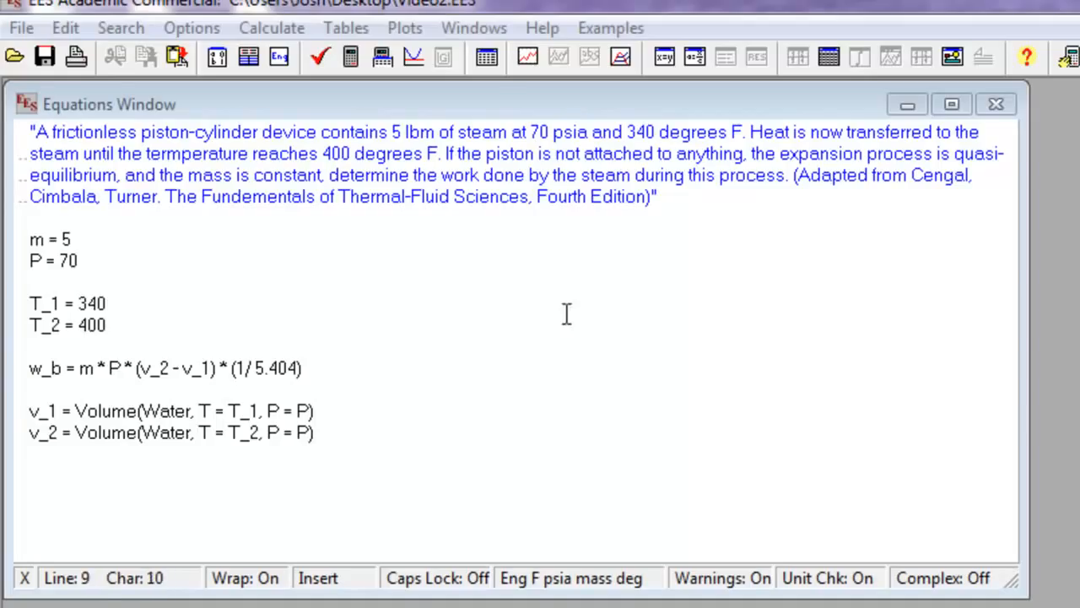
Start a new parametric table with 10 runs and name it "Pressure Vs Work"
{"action": "left_click", "coordinate": [487, 57]}
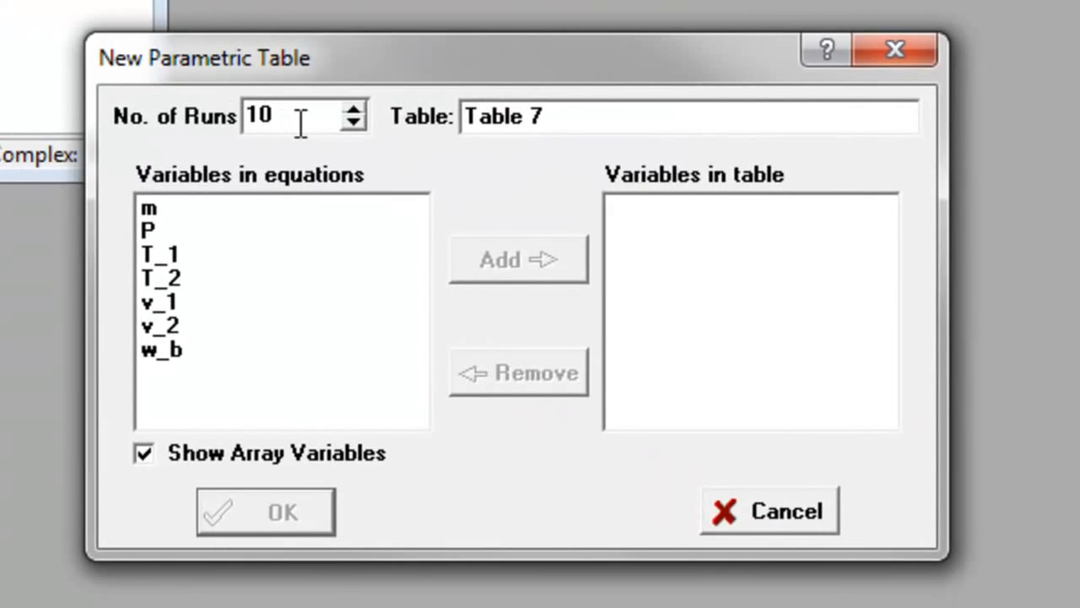
{"action": "key", "text": "Tab"}
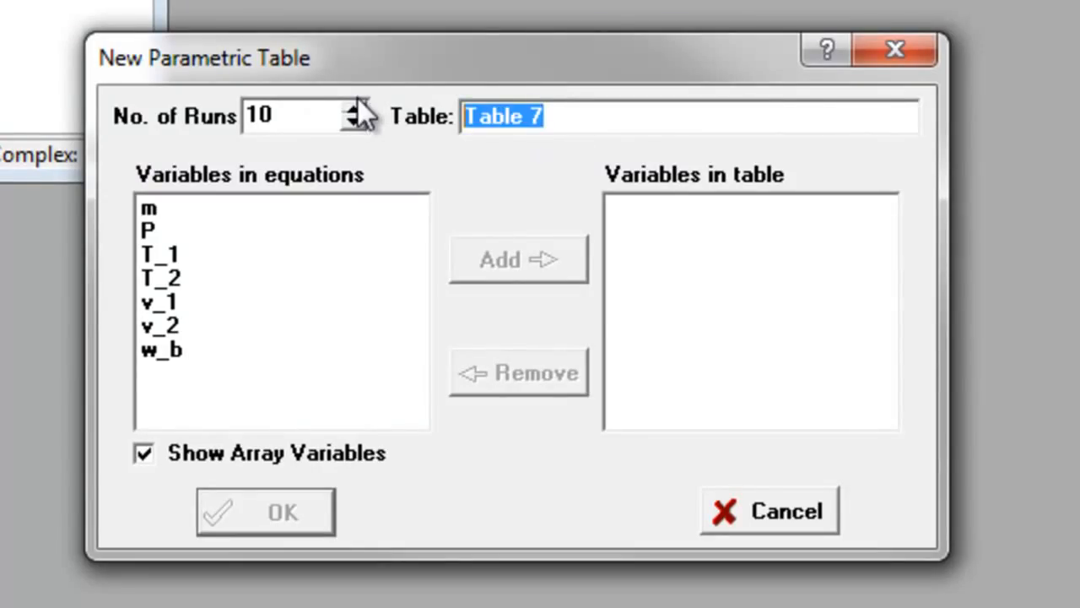
{"action": "type", "text": "P"}
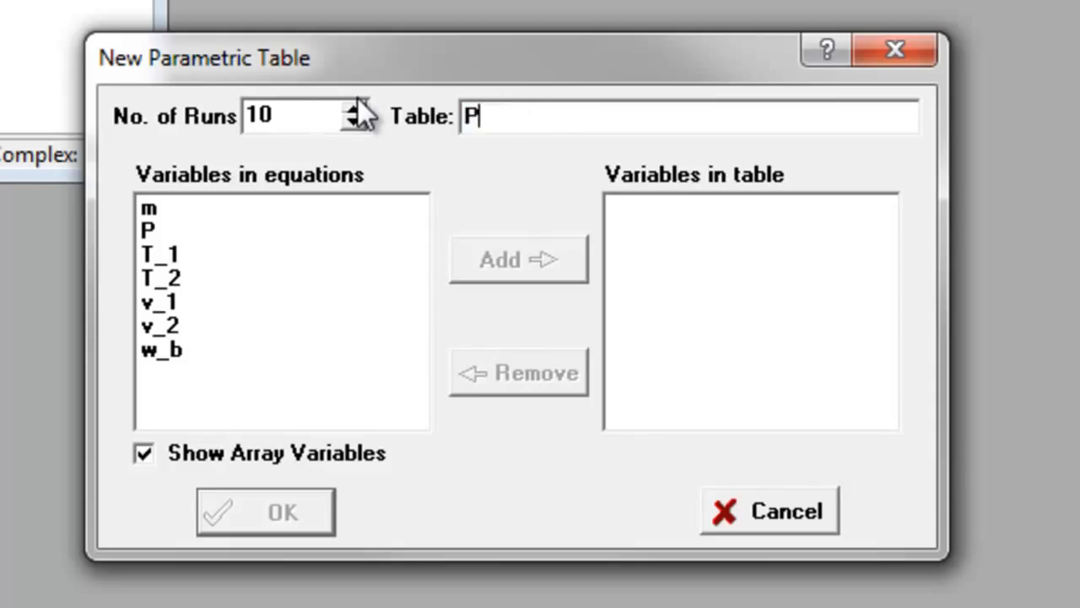
{"action": "type", "text": "ressure Vs Word"}
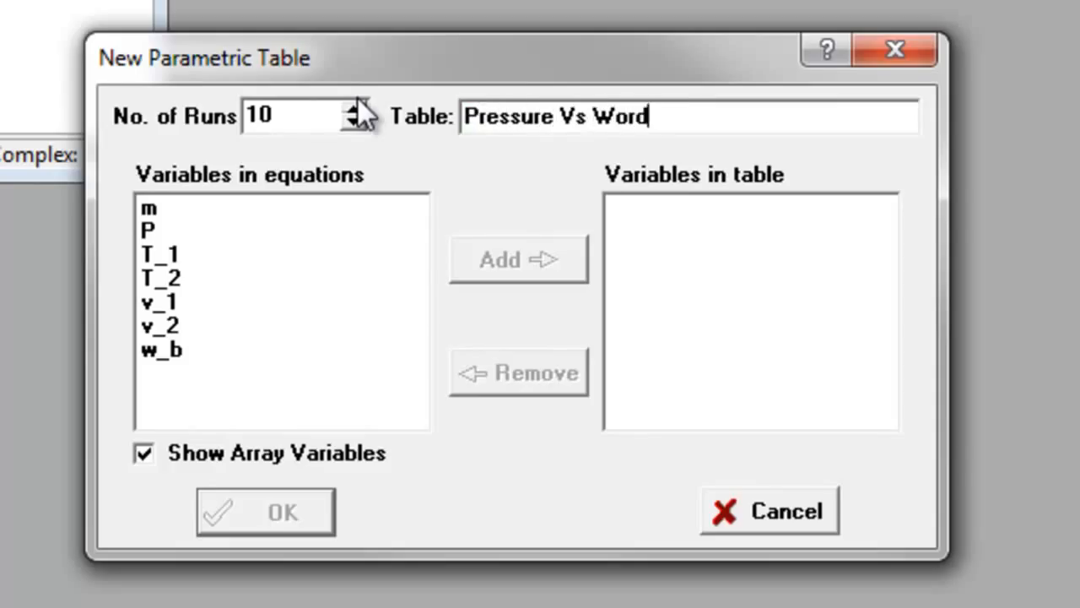
{"action": "key", "text": "BackSpace"}
{"action": "type", "text": "k"}
Add the variables P and w_b to the parametric table
{"action": "left_click", "coordinate": [209, 227]}
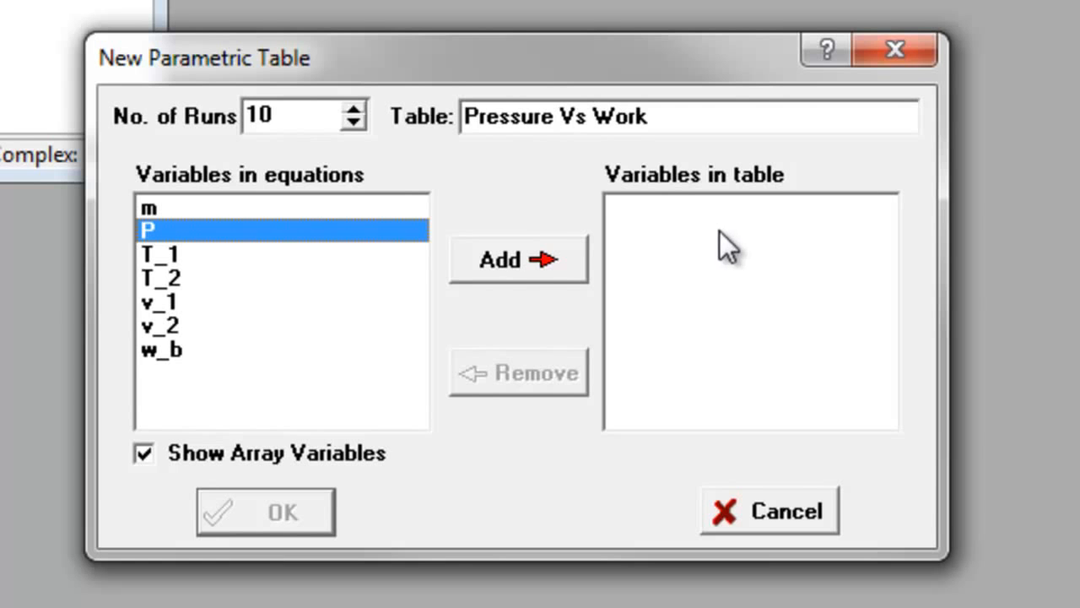
{"action": "left_click", "coordinate": [193, 224]}
{"action": "double_click", "coordinate": [179, 233]}
{"action": "left_click", "coordinate": [179, 324]}
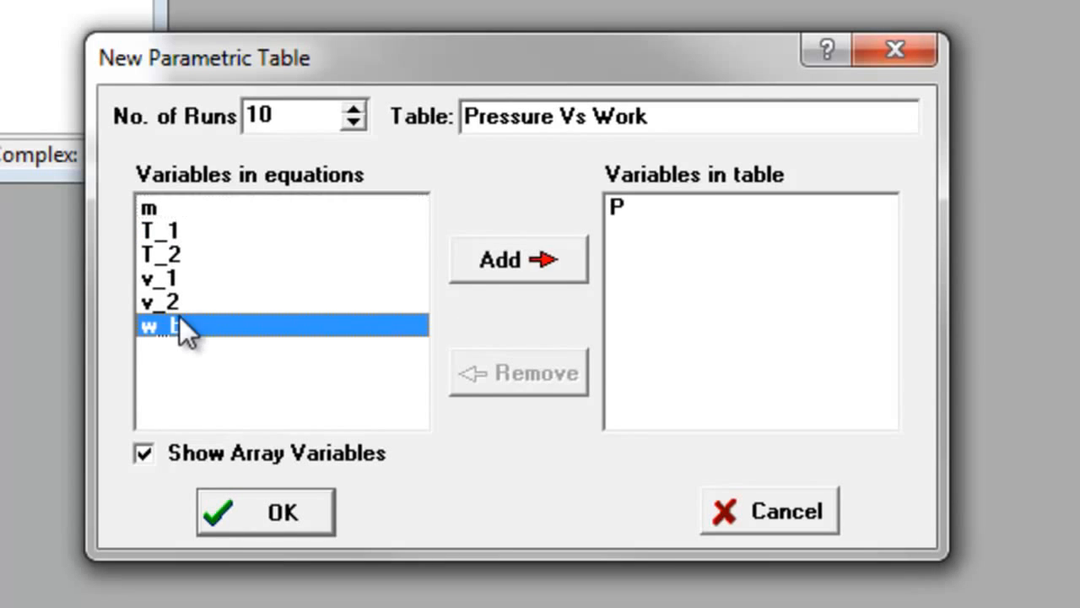
{"action": "left_click", "coordinate": [498, 264]}
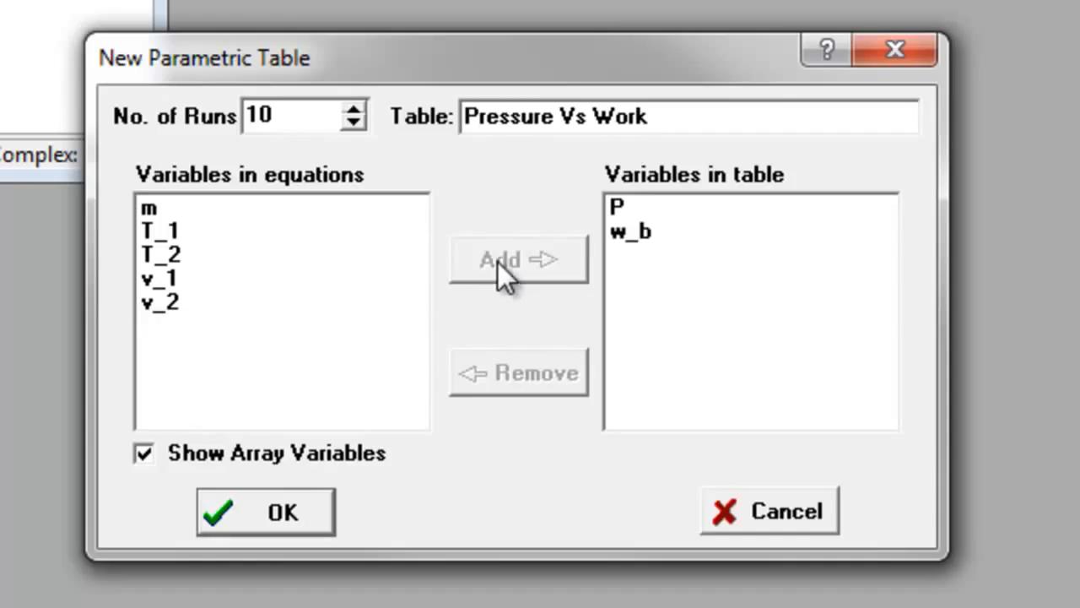
Remove w_b from the table's variables and add it back, twice
{"action": "left_click", "coordinate": [639, 234]}
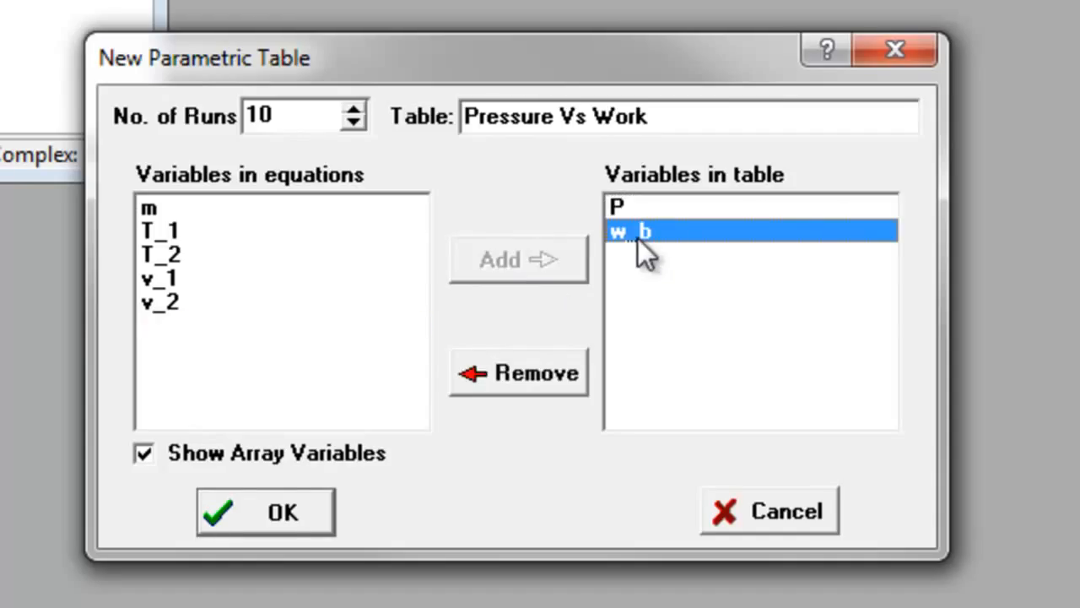
{"action": "left_click", "coordinate": [561, 377]}
{"action": "double_click", "coordinate": [221, 326]}
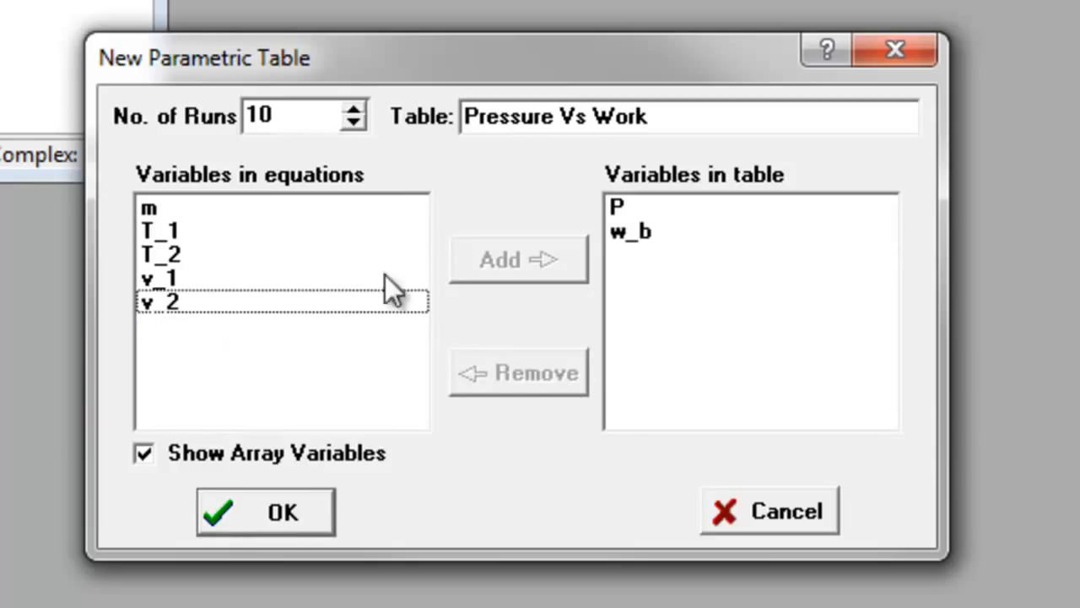
{"action": "left_click", "coordinate": [667, 238]}
{"action": "double_click", "coordinate": [667, 238]}
{"action": "double_click", "coordinate": [201, 336]}
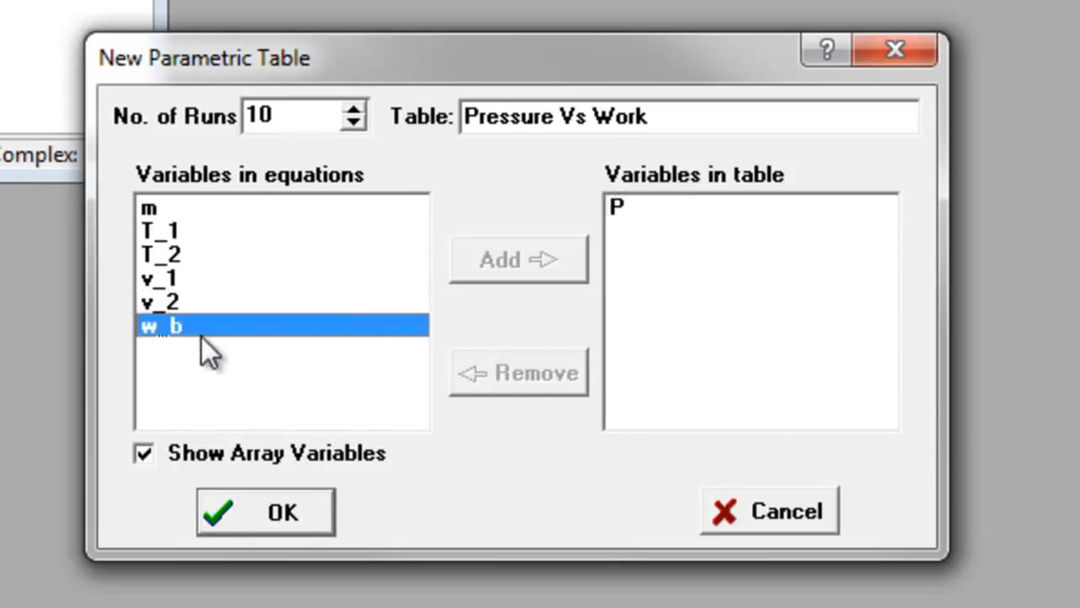
Create the table and extend the P column's fill range to row 20
{"action": "left_click", "coordinate": [305, 518]}
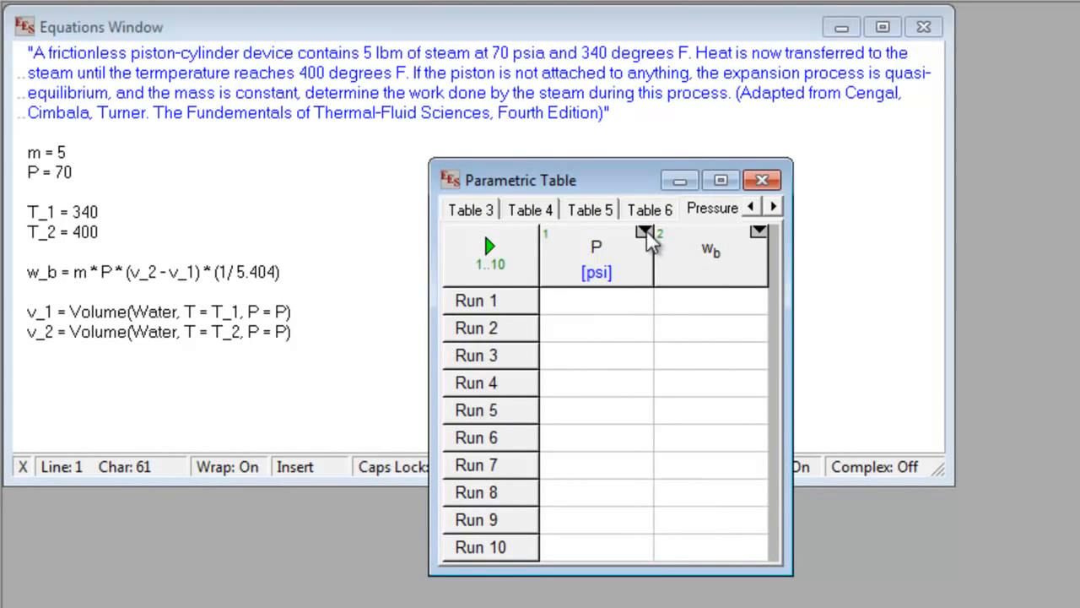
{"action": "left_click", "coordinate": [644, 234]}
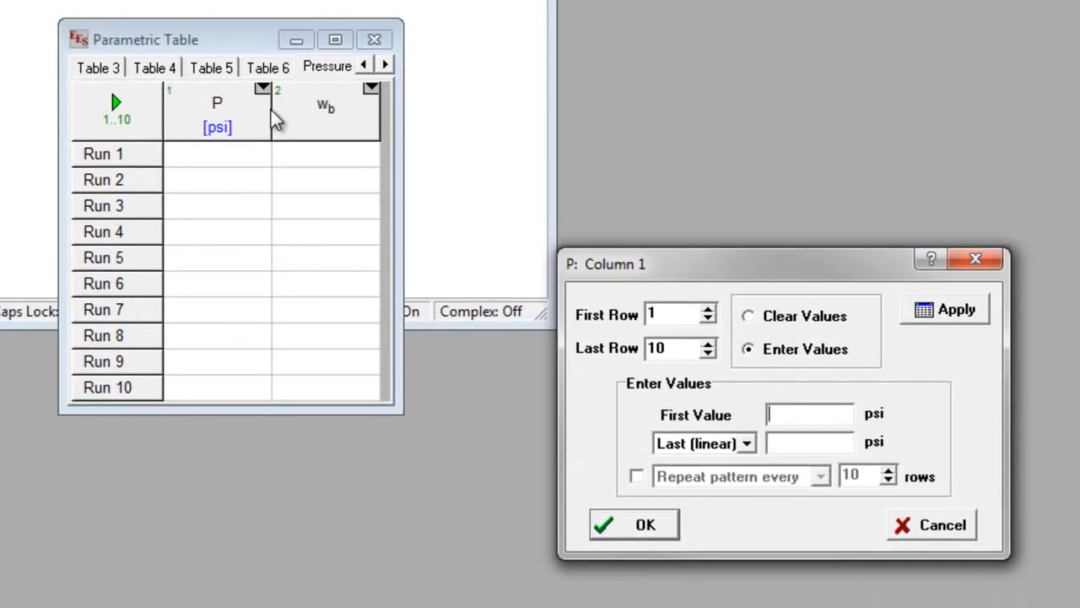
{"action": "left_click", "coordinate": [708, 343]}
{"action": "left_click", "coordinate": [707, 342]}
{"action": "left_click", "coordinate": [708, 343]}
{"action": "left_click", "coordinate": [707, 342]}
{"action": "left_click", "coordinate": [707, 343]}
{"action": "left_click", "coordinate": [707, 343]}
{"action": "left_click", "coordinate": [708, 343]}
{"action": "left_click", "coordinate": [708, 343]}
{"action": "left_click", "coordinate": [708, 343]}
{"action": "left_click", "coordinate": [708, 342]}
Fill the P column linearly from 70 to 100 psi, adding the extra rows, and enlarge the table window to show all runs
{"action": "left_click", "coordinate": [807, 420]}
{"action": "type", "text": "70"}
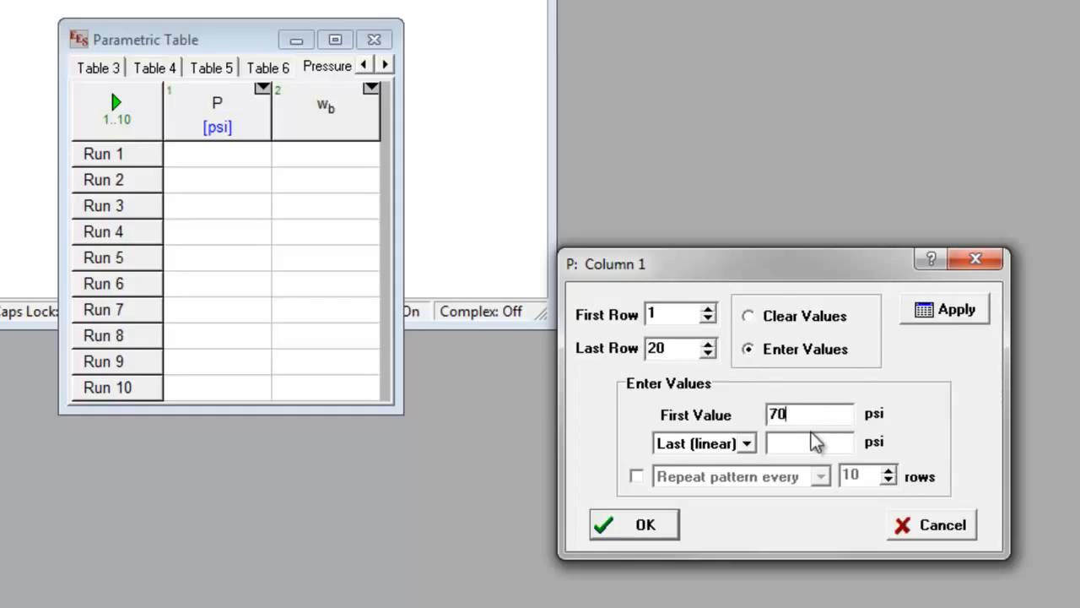
{"action": "left_click", "coordinate": [799, 443]}
{"action": "type", "text": "100"}
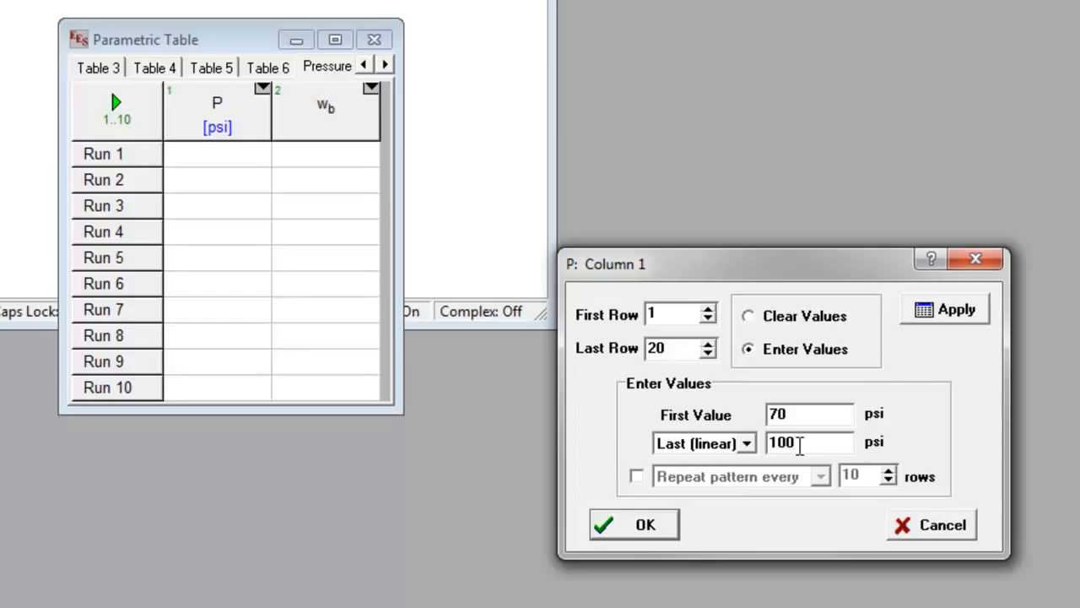
{"action": "left_click", "coordinate": [651, 532]}
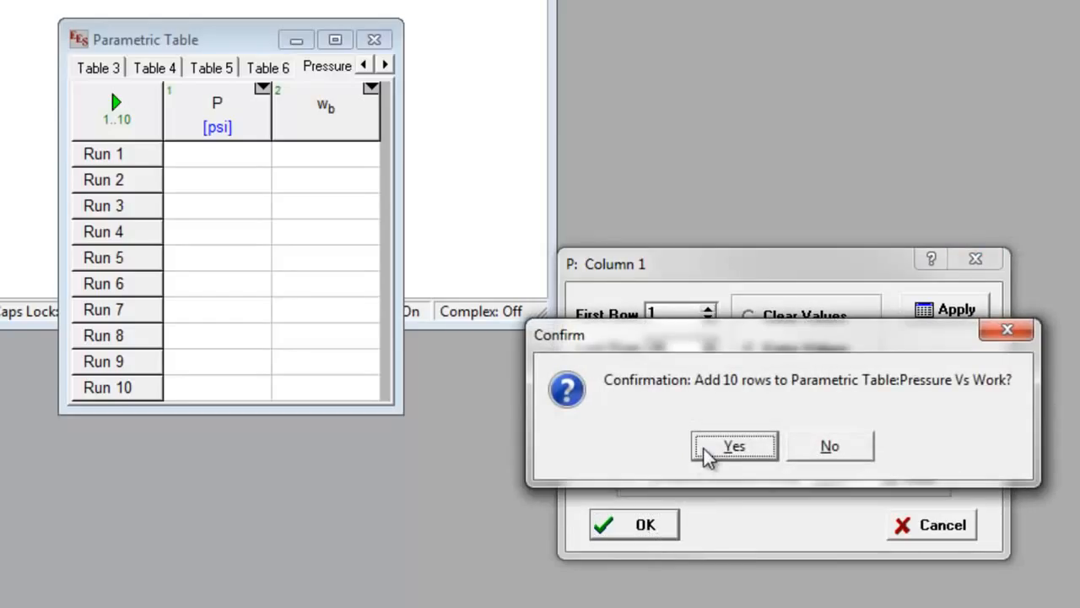
{"action": "left_click", "coordinate": [708, 454]}
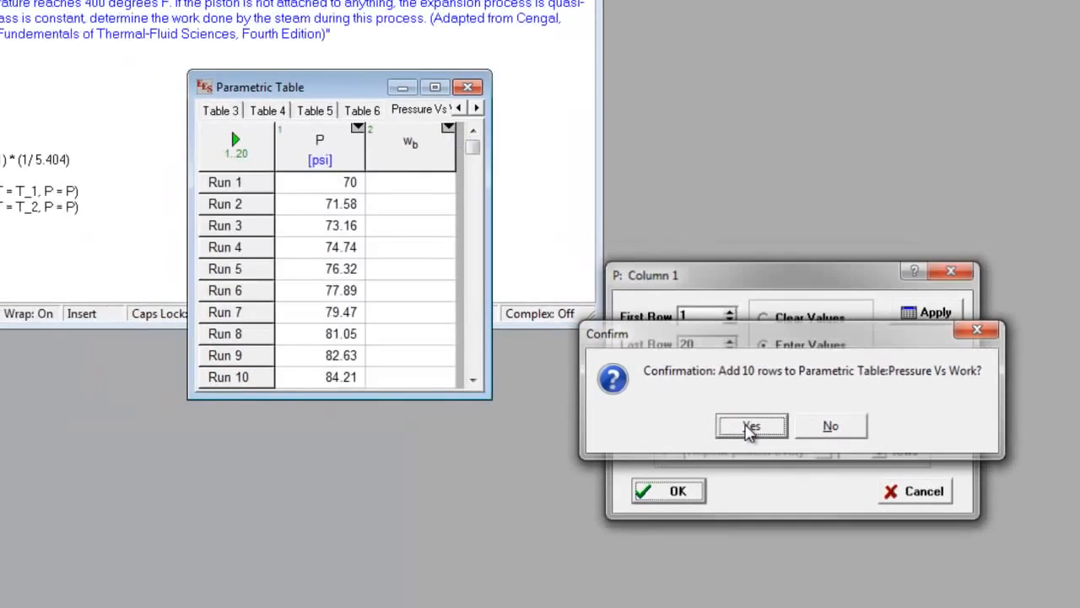
{"action": "left_click_drag", "start_coordinate": [528, 387], "coordinate": [506, 554]}
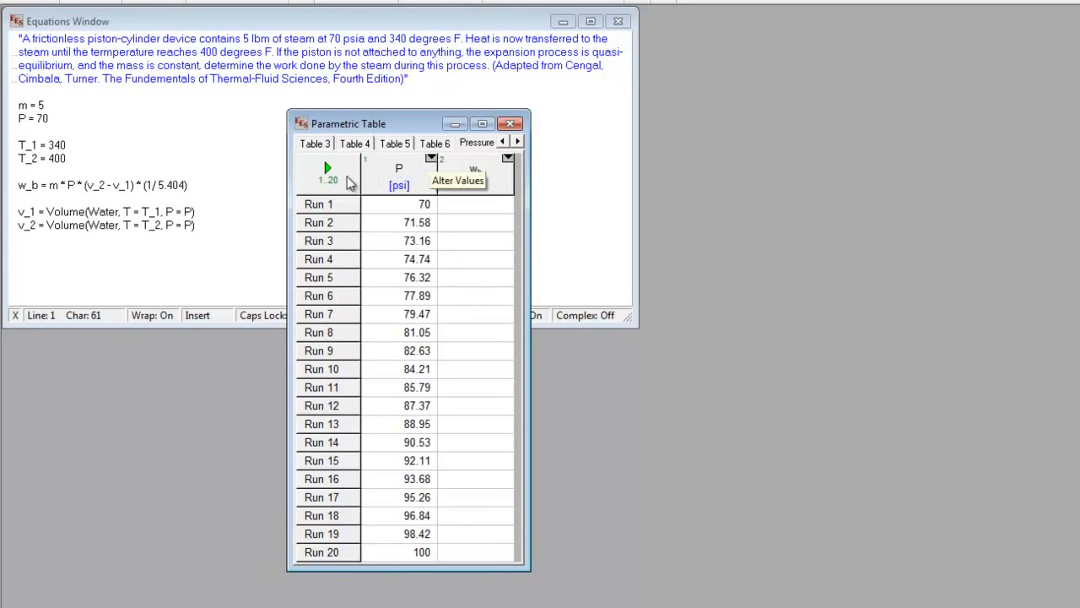
Try to solve the Pressure Vs Work table while P = 70 is still set in the equations
{"action": "left_click", "coordinate": [166, 101]}
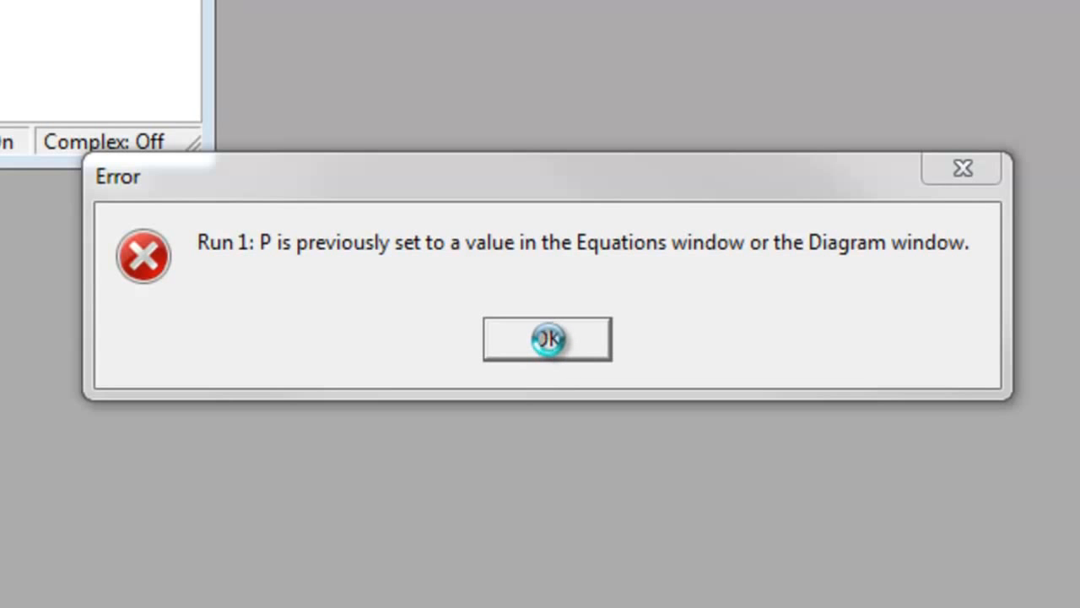
{"action": "left_click", "coordinate": [561, 340]}
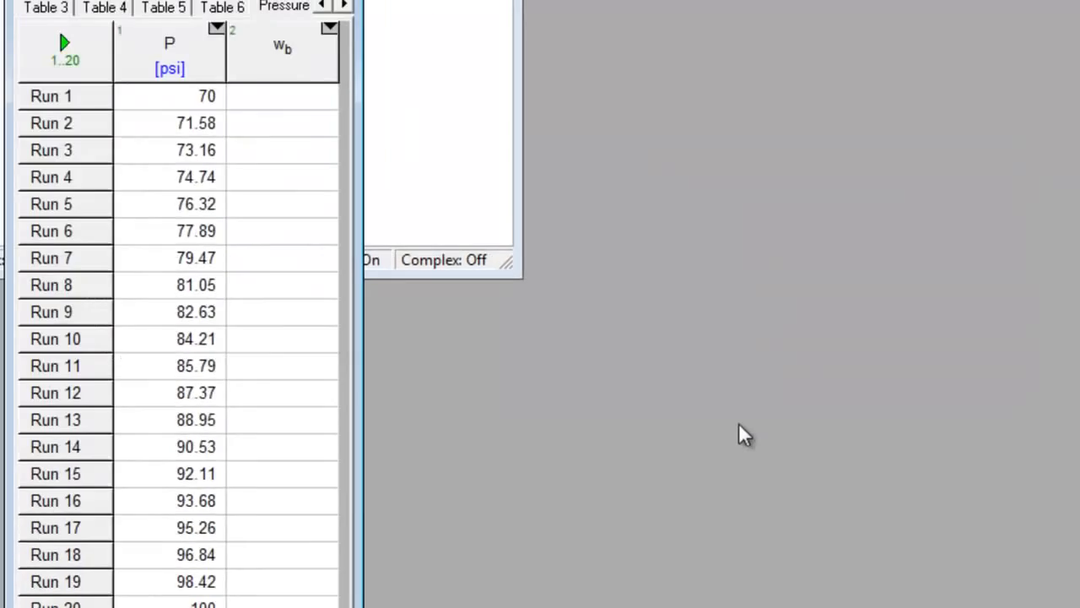
Comment out the P = 70 line in the Equations Window by enclosing it in quotation marks
{"action": "left_click", "coordinate": [240, 209]}
{"action": "left_click", "coordinate": [85, 114]}
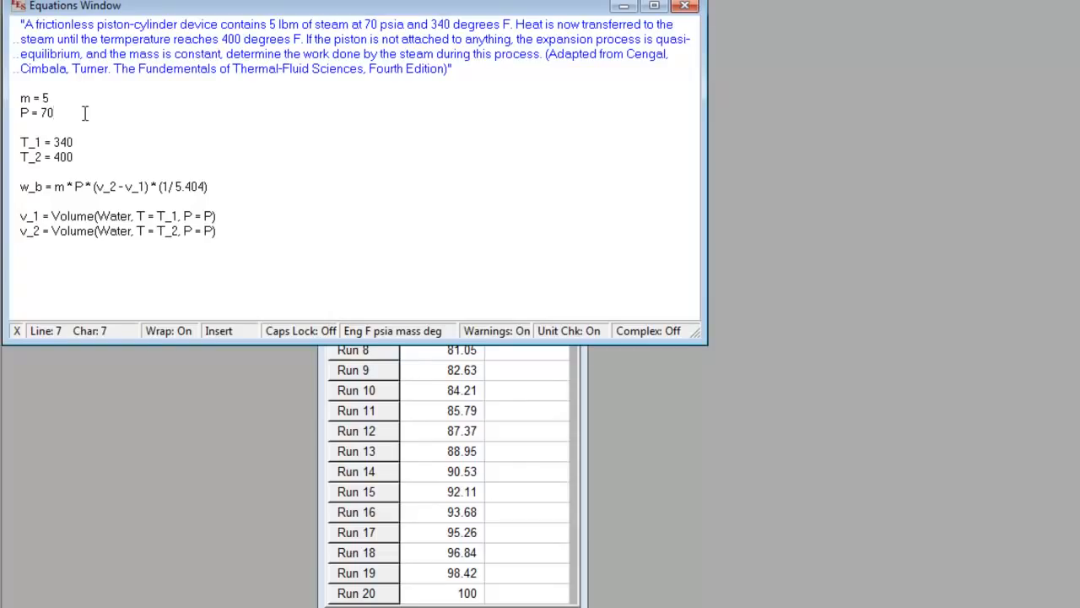
{"action": "type", "text": "\""}
{"action": "key", "text": "Left"}
{"action": "key", "text": "Left"}
{"action": "key", "text": "Left"}
{"action": "type", "text": "\""}
{"action": "left_click", "coordinate": [108, 97]}
Solve all 20 runs of the Pressure Vs Work table and close the table window
{"action": "left_click", "coordinate": [233, 69]}
{"action": "key", "text": "ctrl+k"}
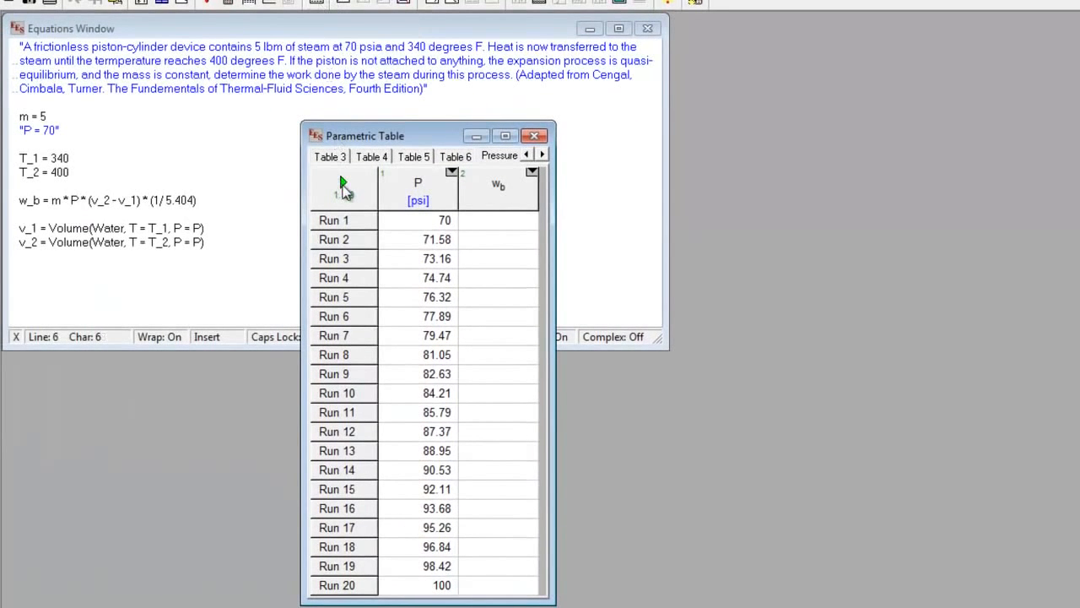
{"action": "left_click", "coordinate": [343, 186]}
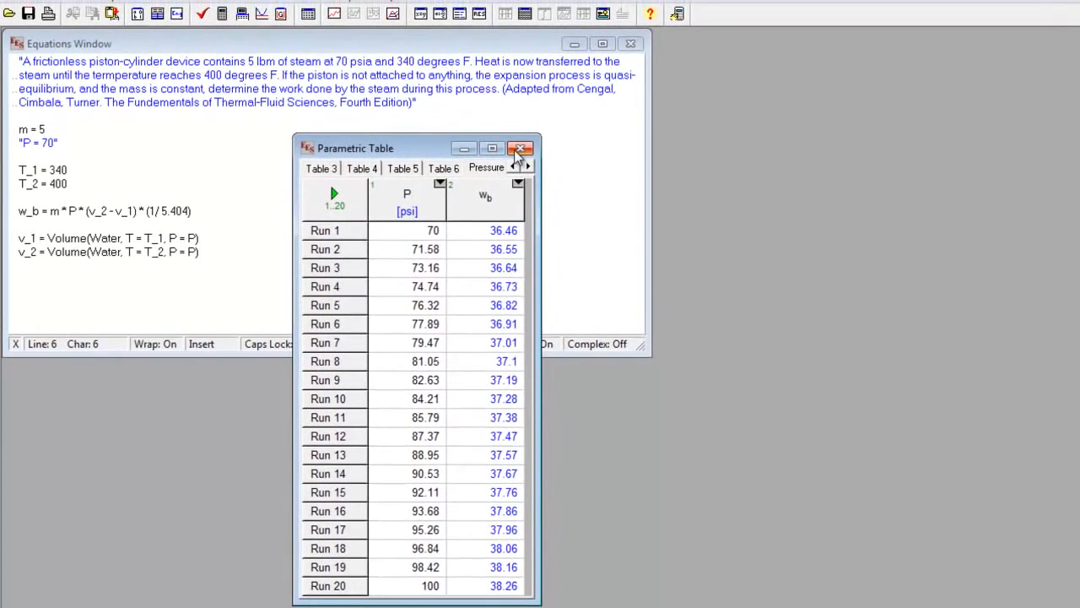
{"action": "left_click", "coordinate": [516, 154]}
{"action": "left_click", "coordinate": [419, 108]}
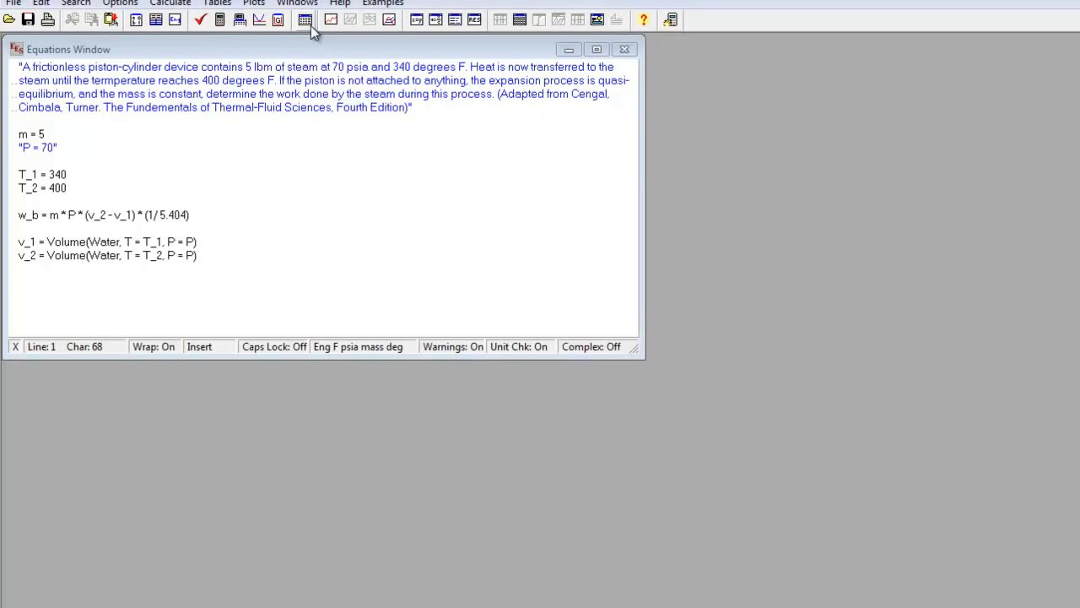
Create another parametric table with 10 runs containing the variables P, w_b, v_1 and v_2
{"action": "left_click", "coordinate": [306, 21]}
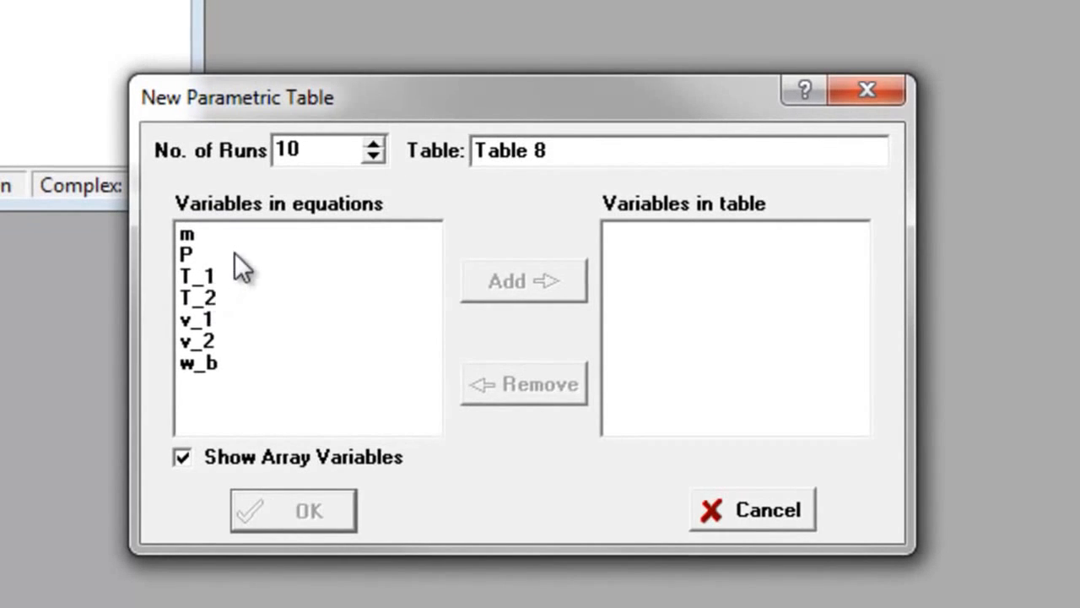
{"action": "double_click", "coordinate": [421, 308]}
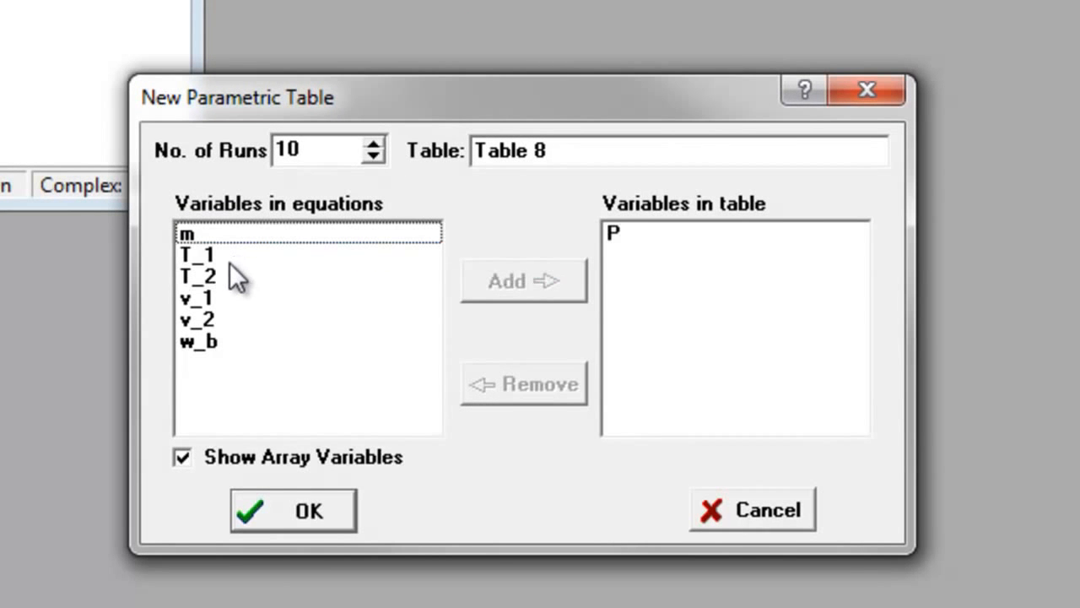
{"action": "double_click", "coordinate": [223, 342]}
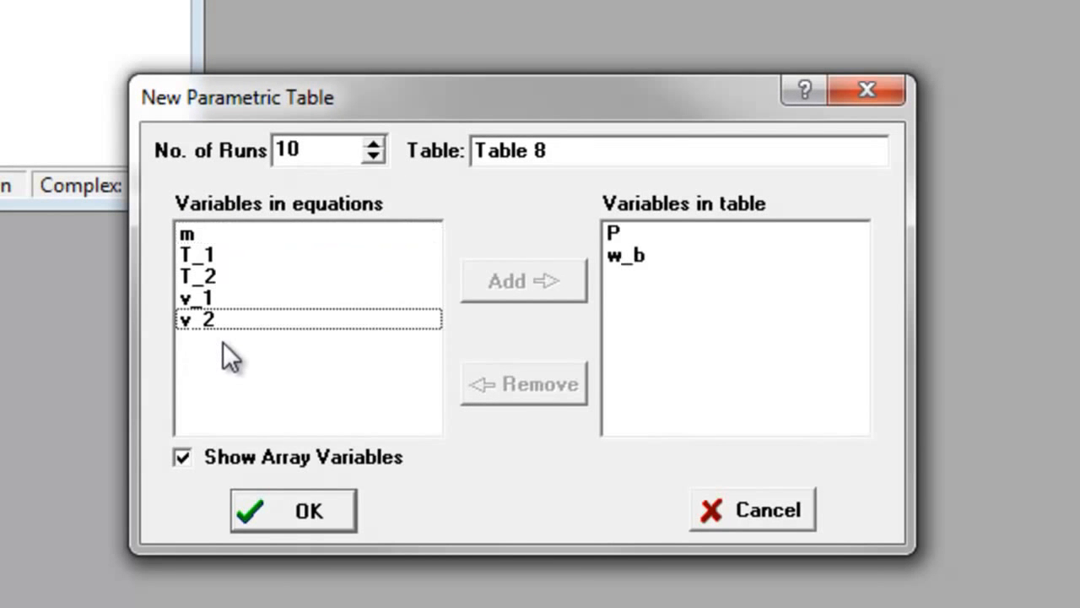
{"action": "double_click", "coordinate": [235, 295]}
{"action": "left_click", "coordinate": [236, 299]}
{"action": "double_click", "coordinate": [235, 301]}
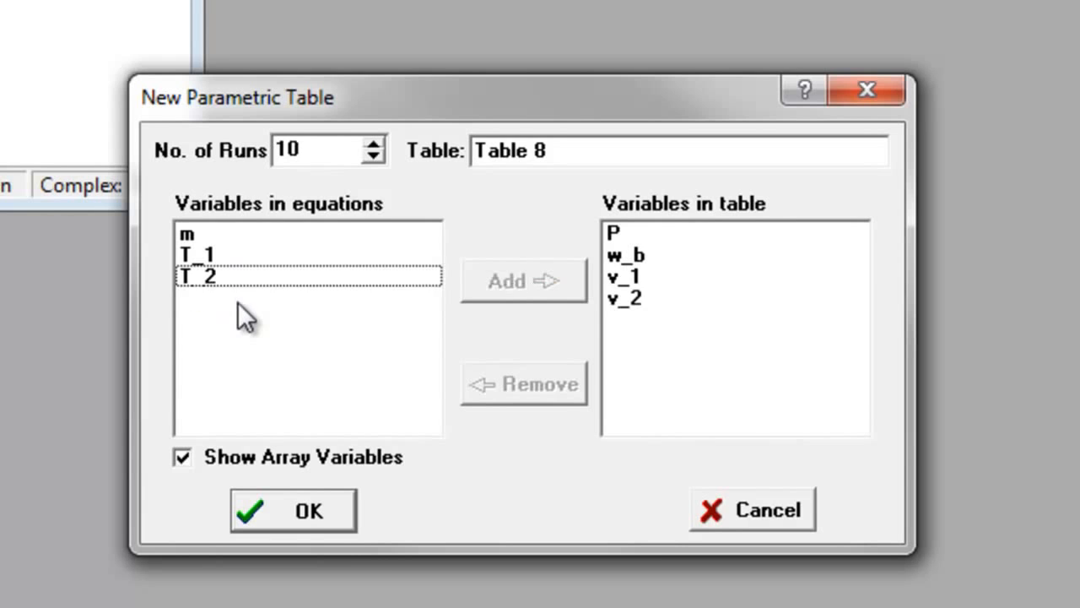
{"action": "left_click", "coordinate": [308, 511]}
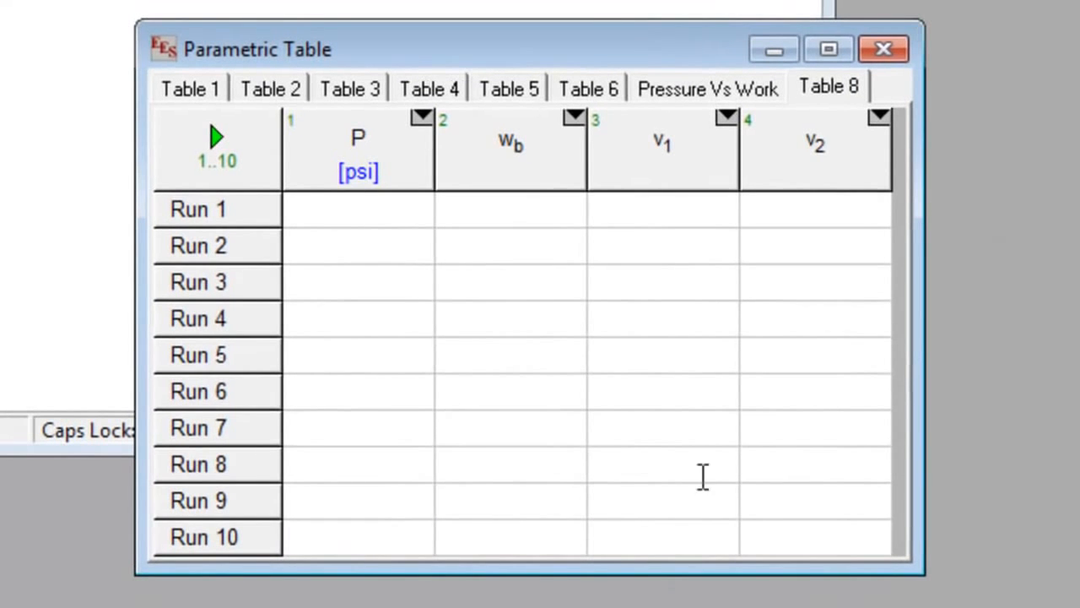
Extend the fill range of the P column in Table 8 to row 20
{"action": "left_click", "coordinate": [418, 116]}
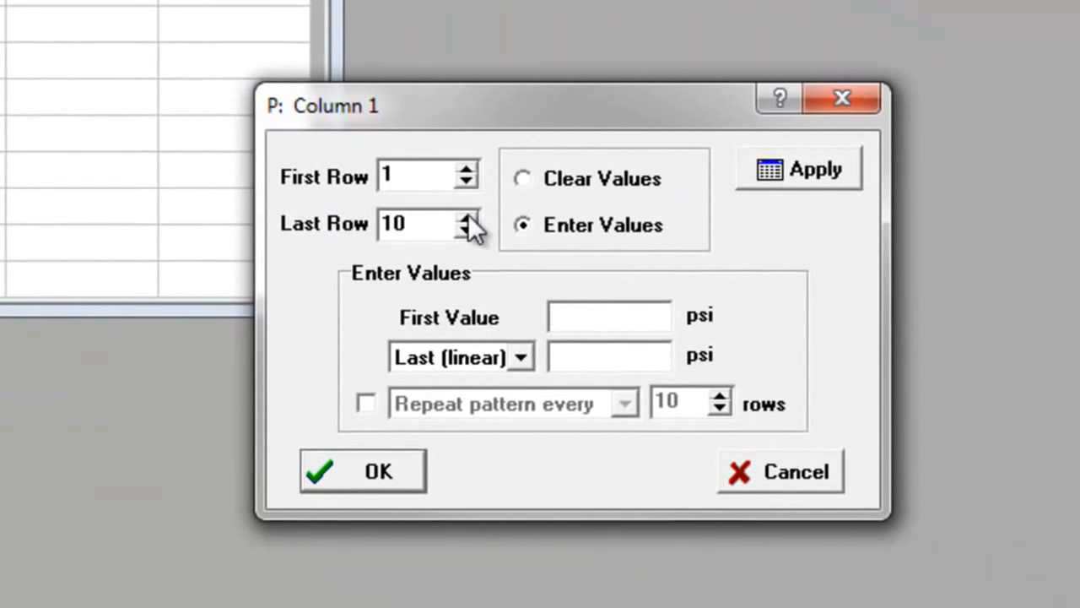
{"action": "left_click", "coordinate": [466, 218]}
{"action": "left_click", "coordinate": [466, 217]}
{"action": "left_click", "coordinate": [466, 218]}
{"action": "left_click", "coordinate": [466, 218]}
{"action": "left_click", "coordinate": [467, 218]}
{"action": "left_click", "coordinate": [467, 218]}
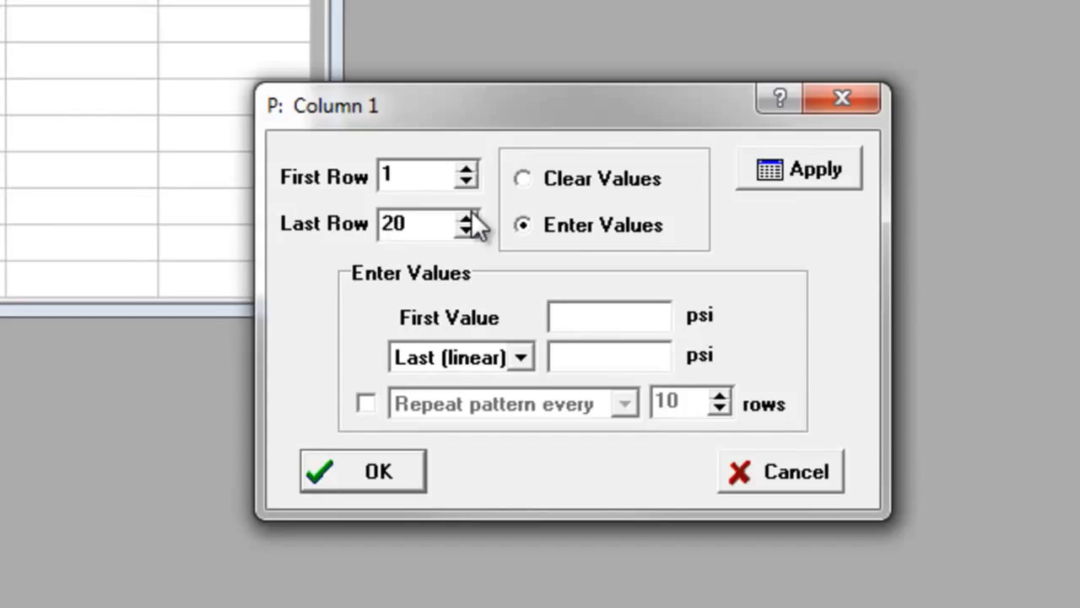
Fill the P column from a first value of 70 psi with an increment of 2 psi, adding the extra rows
{"action": "left_click", "coordinate": [523, 357]}
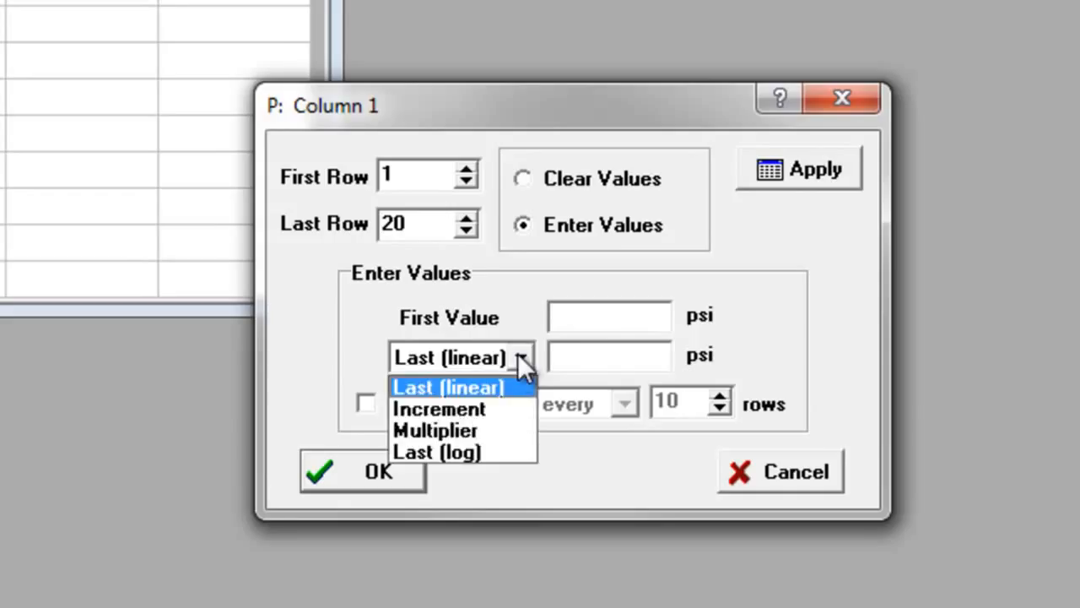
{"action": "left_click", "coordinate": [491, 405]}
{"action": "left_click", "coordinate": [607, 357]}
{"action": "type", "text": "2"}
{"action": "left_click", "coordinate": [597, 321]}
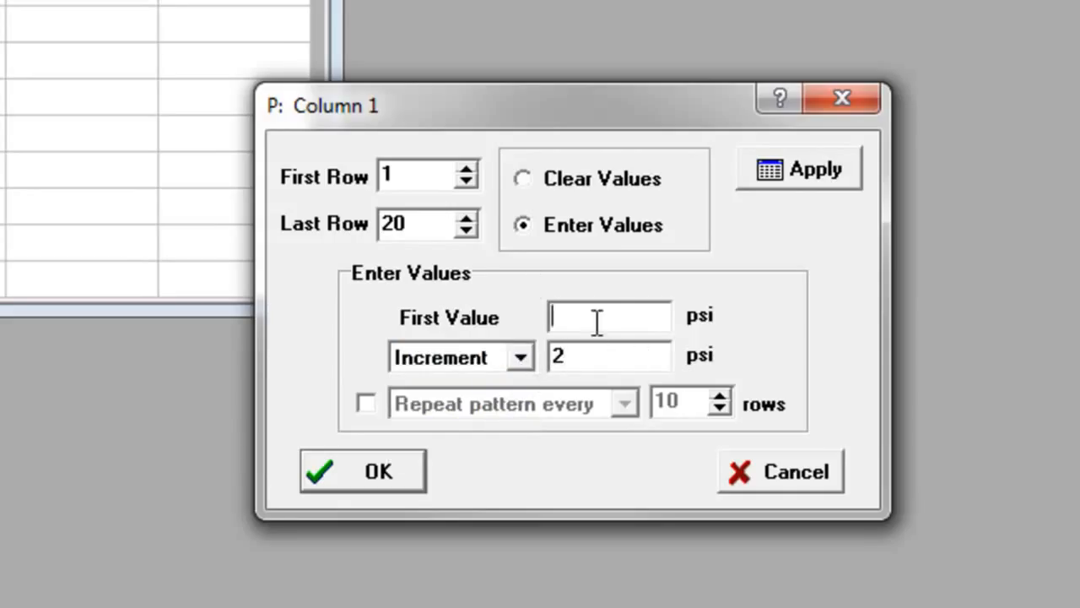
{"action": "type", "text": "70"}
{"action": "left_click", "coordinate": [370, 466]}
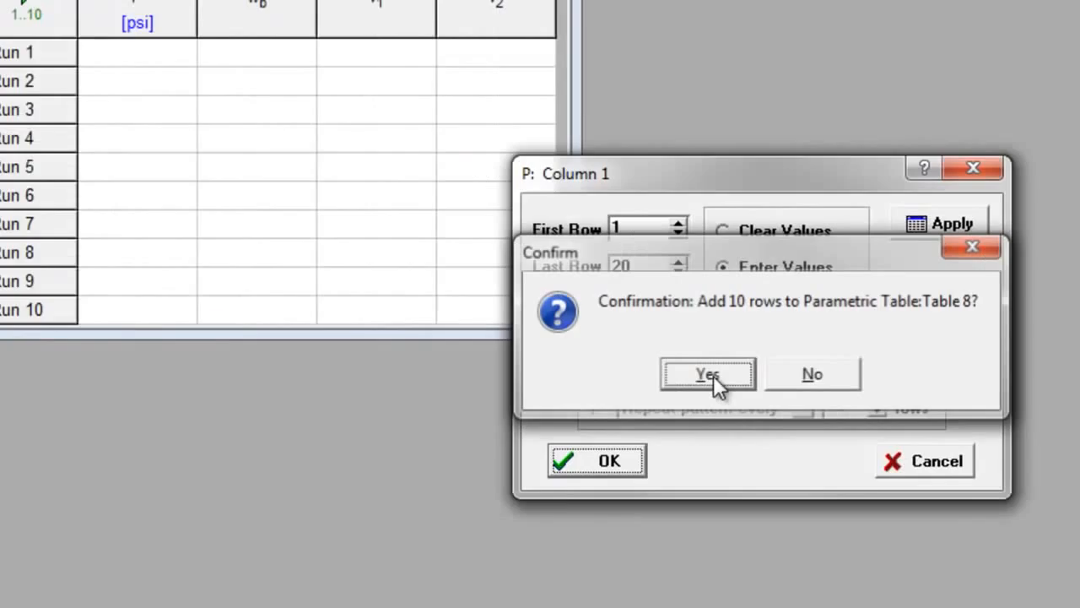
{"action": "left_click", "coordinate": [503, 361]}
Enlarge and reposition the Parametric Table window, and solve all 20 runs of Table 8
{"action": "left_click_drag", "start_coordinate": [771, 357], "coordinate": [763, 579]}
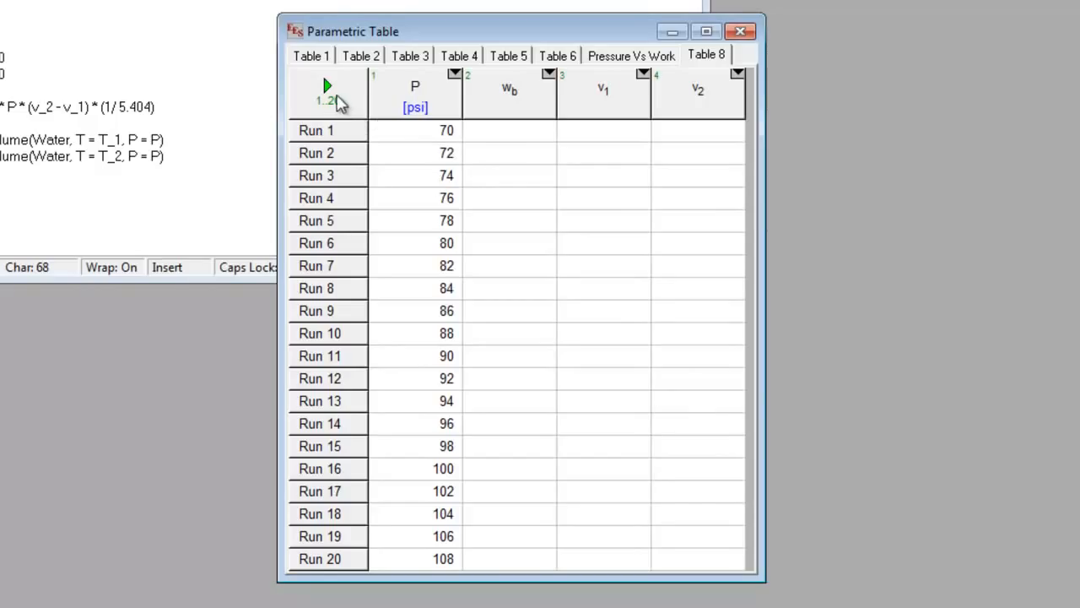
{"action": "left_click", "coordinate": [328, 87]}
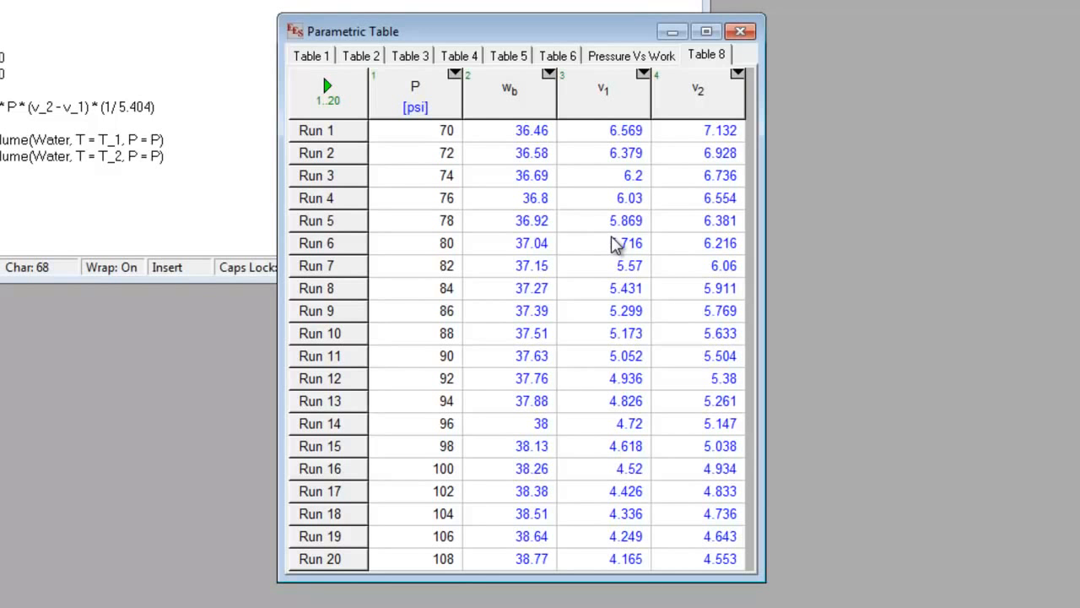
{"action": "left_click_drag", "start_coordinate": [431, 31], "coordinate": [210, 97]}
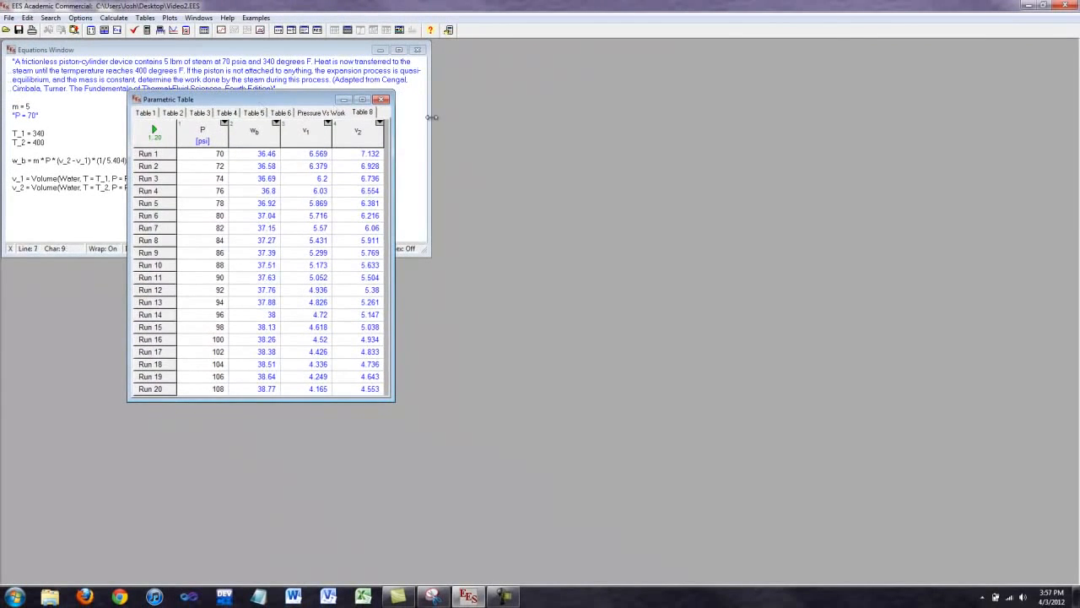